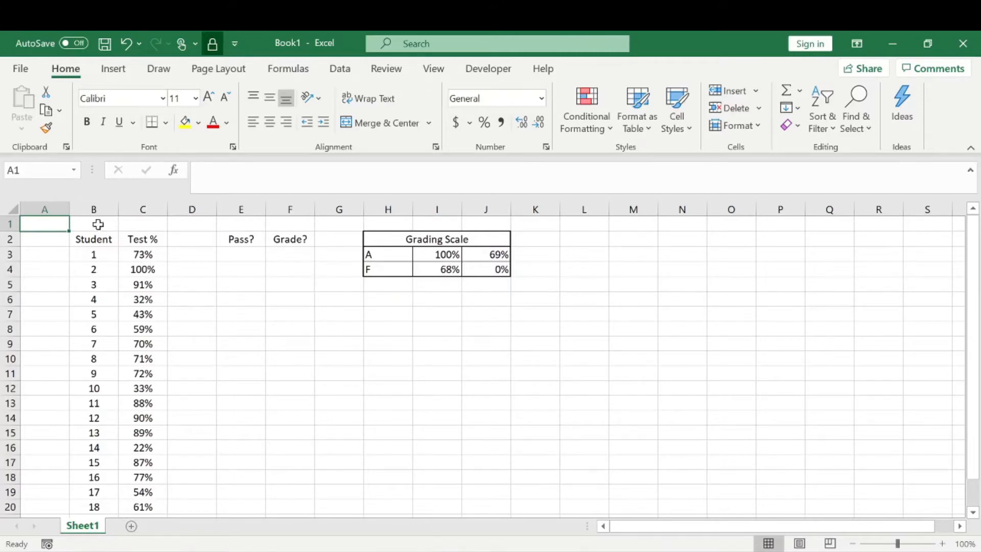
# Examine the student test percentages, the empty Pass? and Grade? columns, and the Grading Scale table's A and F ranges
pyautogui.scroll(-3, 105, 276)
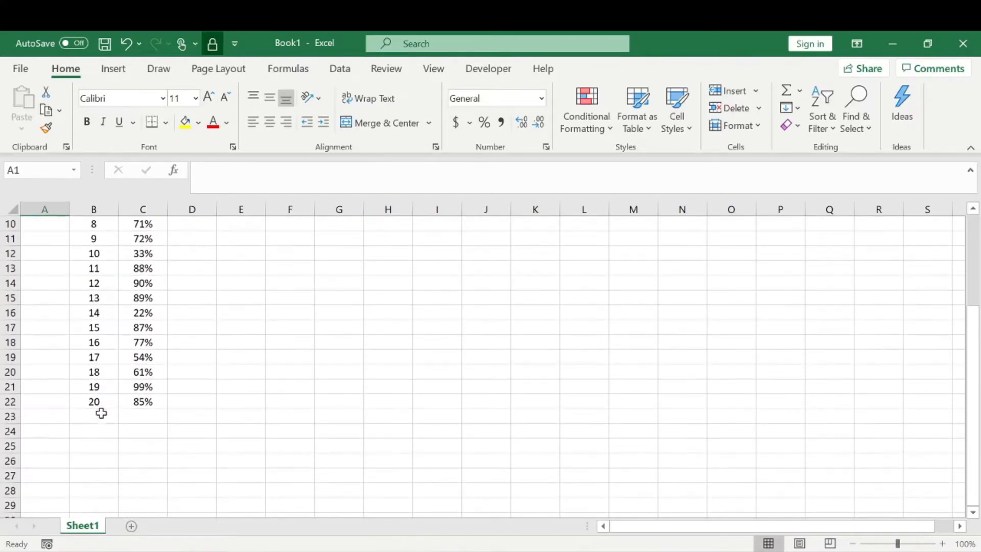
pyautogui.scroll(3, 100, 416)
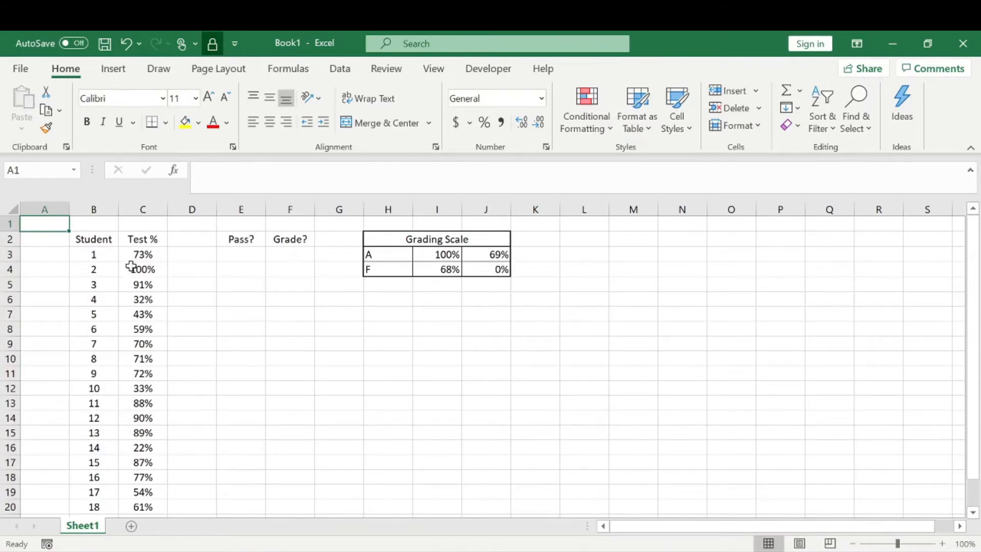
pyautogui.click(154, 254)
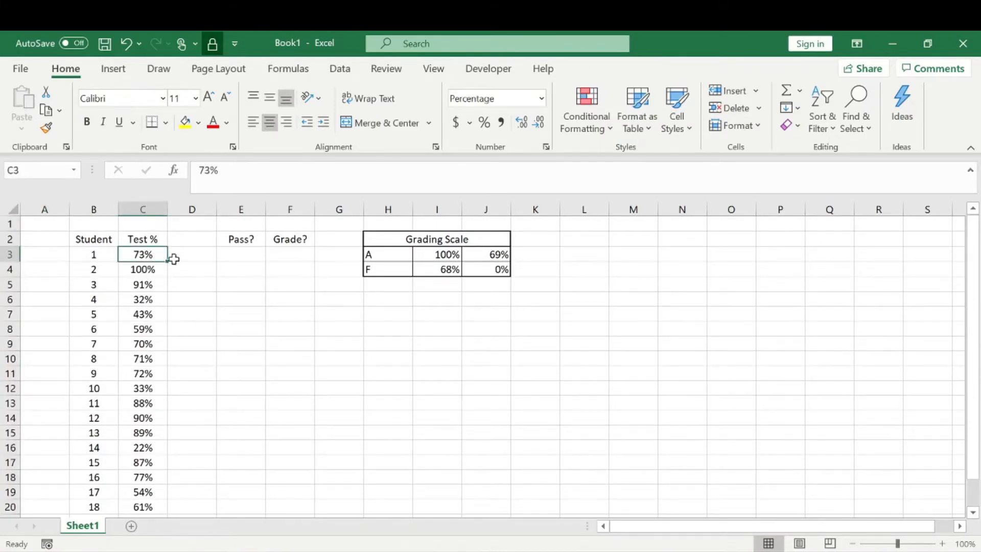
pyautogui.click(234, 238)
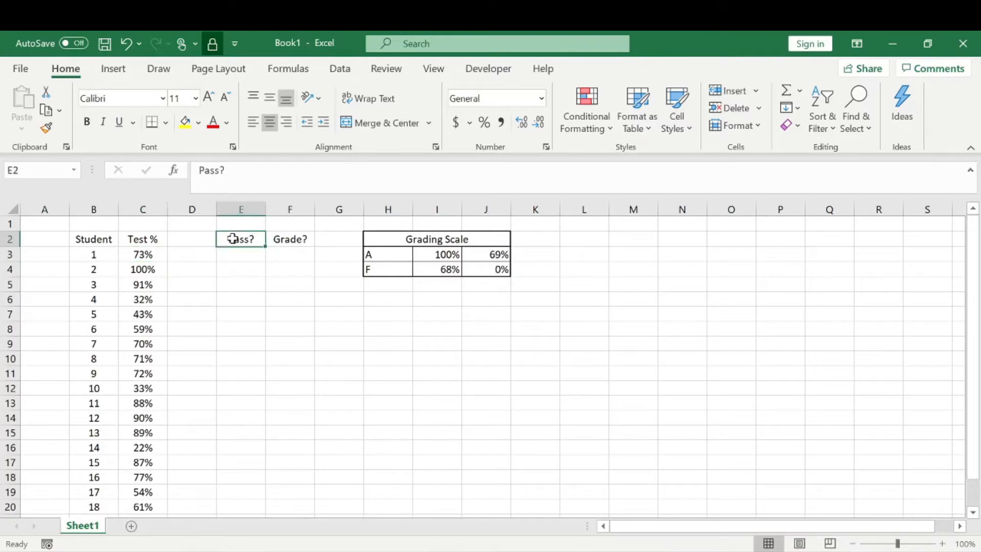
pyautogui.click(241, 255)
pyautogui.click(242, 240)
pyautogui.click(293, 238)
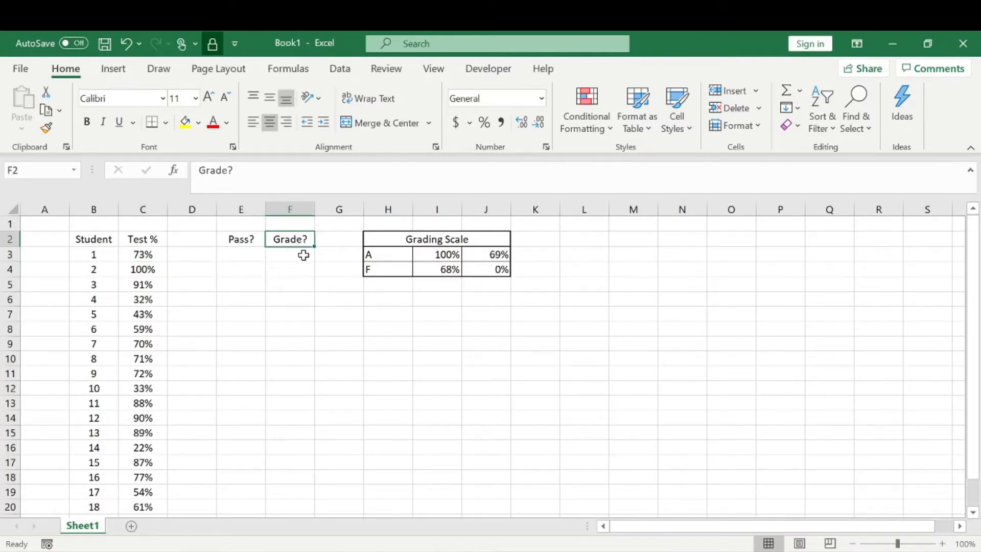
pyautogui.moveTo(383, 237); pyautogui.dragTo(421, 269)
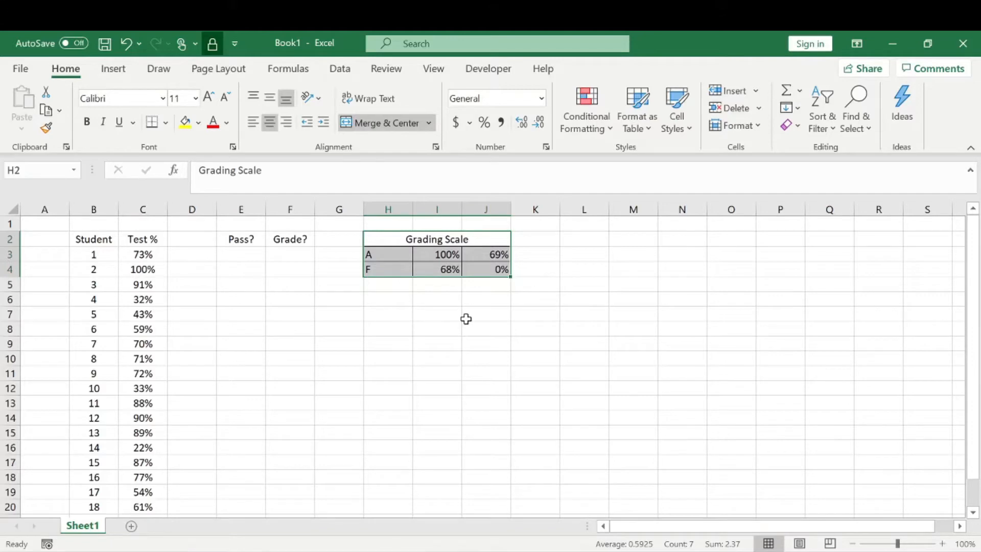
pyautogui.click(443, 256)
pyautogui.click(493, 254)
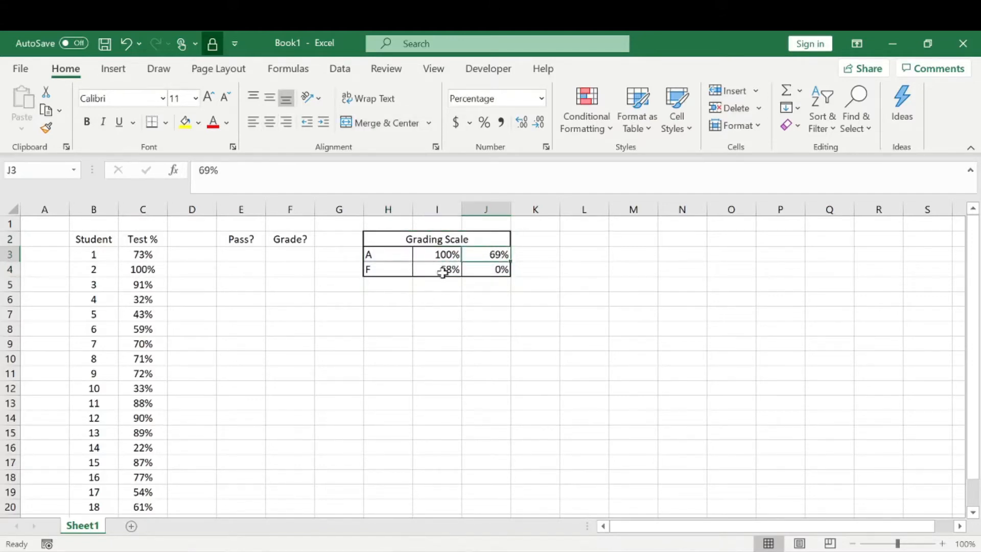
pyautogui.moveTo(422, 269); pyautogui.dragTo(483, 269)
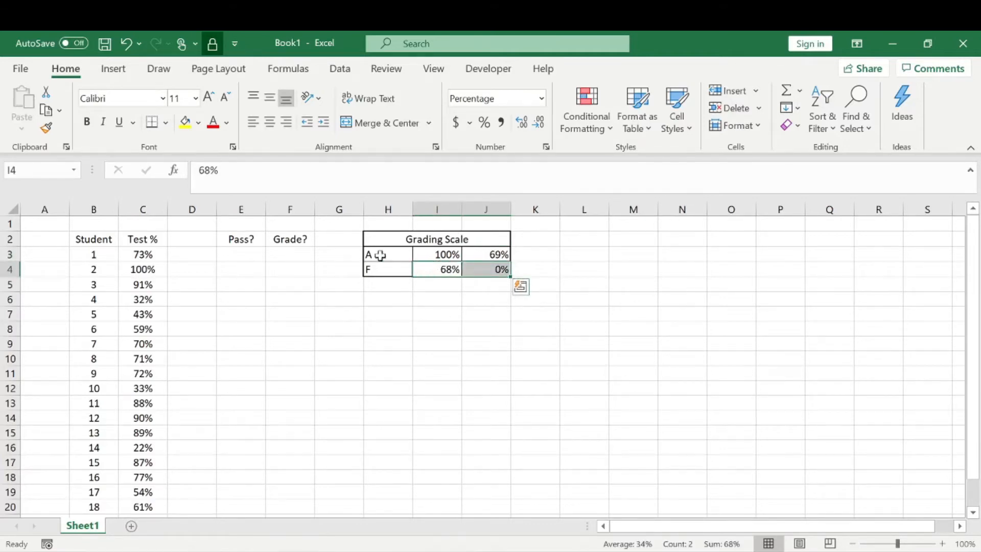
# Enter the formula =IF(C3>=$J$3,"YES","NO") in cell E3 under Pass?
pyautogui.click(240, 258)
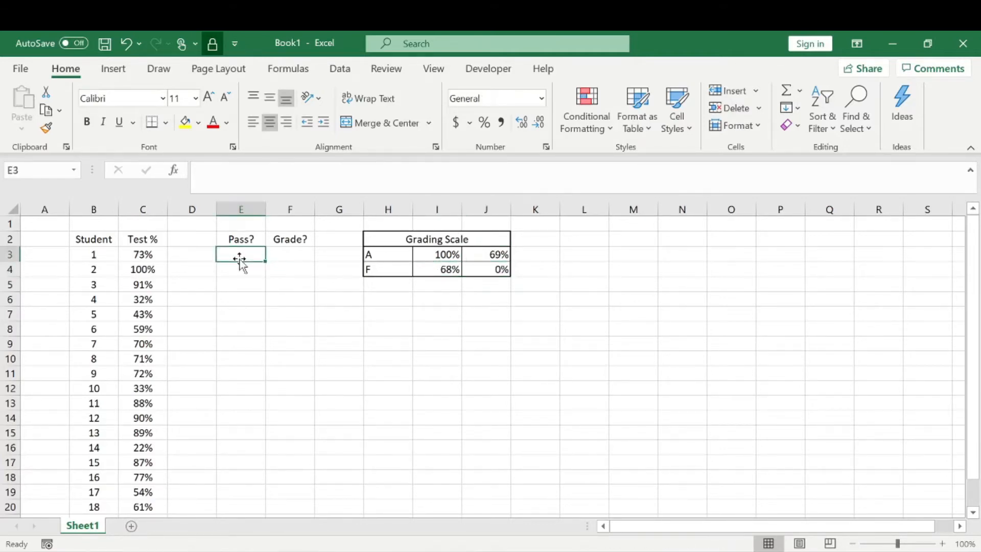
pyautogui.write('=IF(')
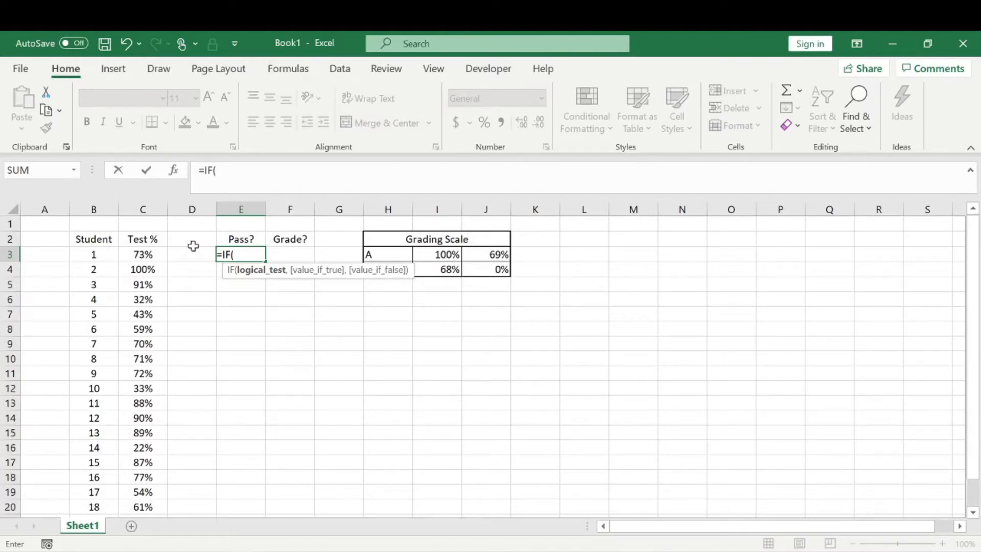
pyautogui.click(142, 255)
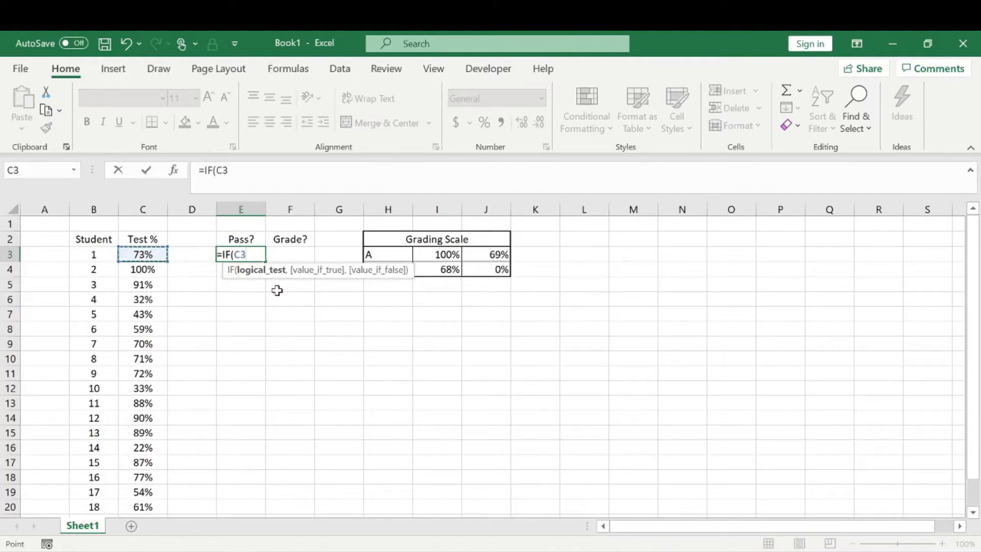
pyautogui.write('>=')
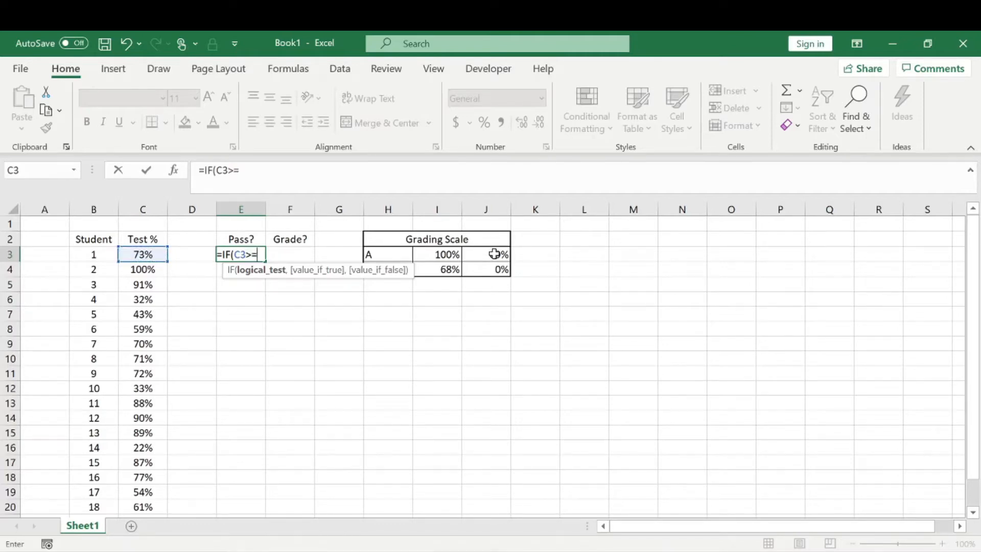
pyautogui.click(494, 254)
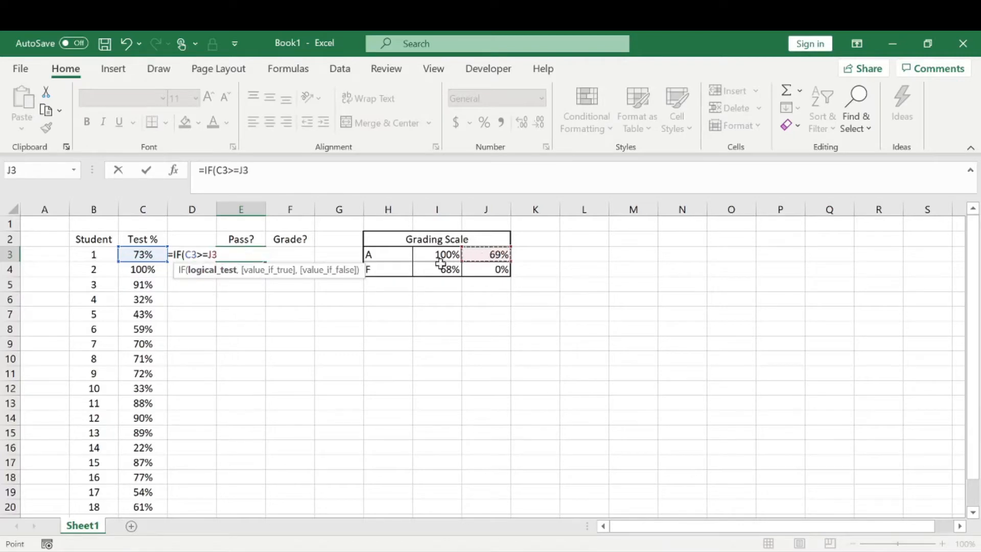
pyautogui.click(239, 170)
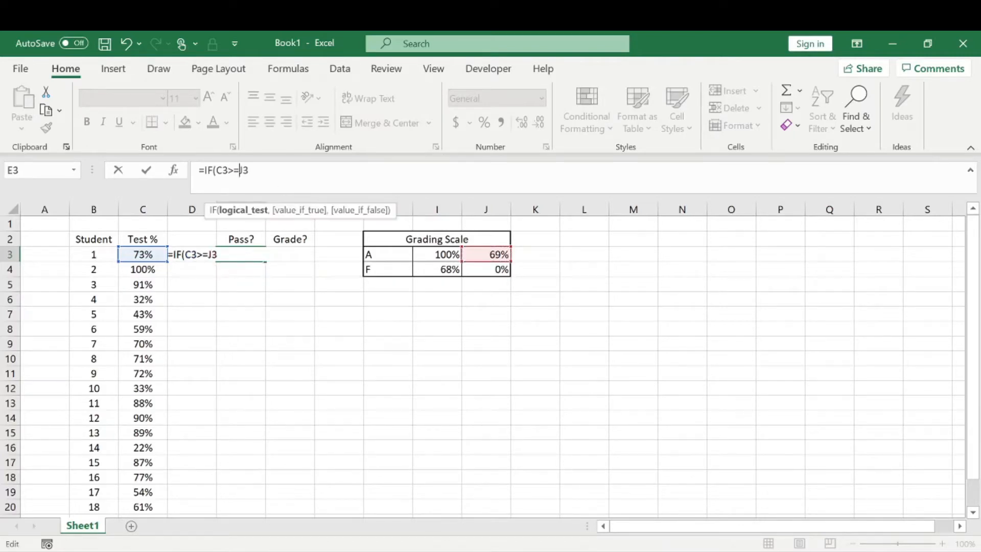
pyautogui.write('$J$3,')
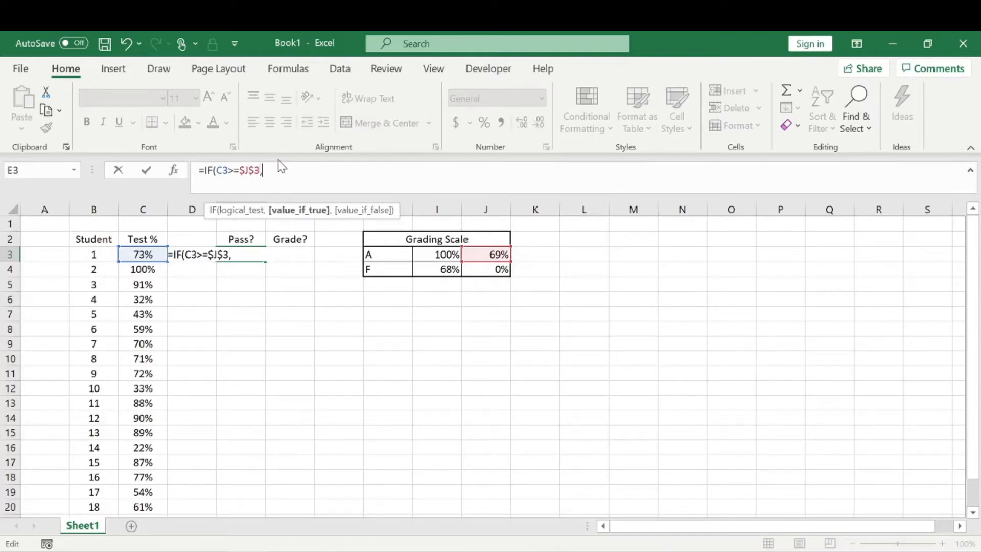
pyautogui.write('"YES",')
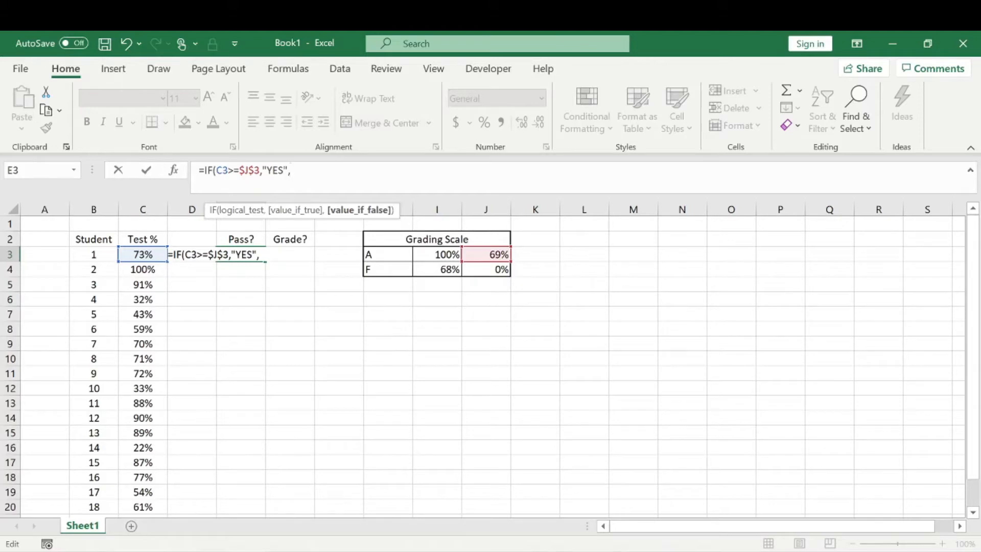
pyautogui.write('NO")')
pyautogui.press('Return')
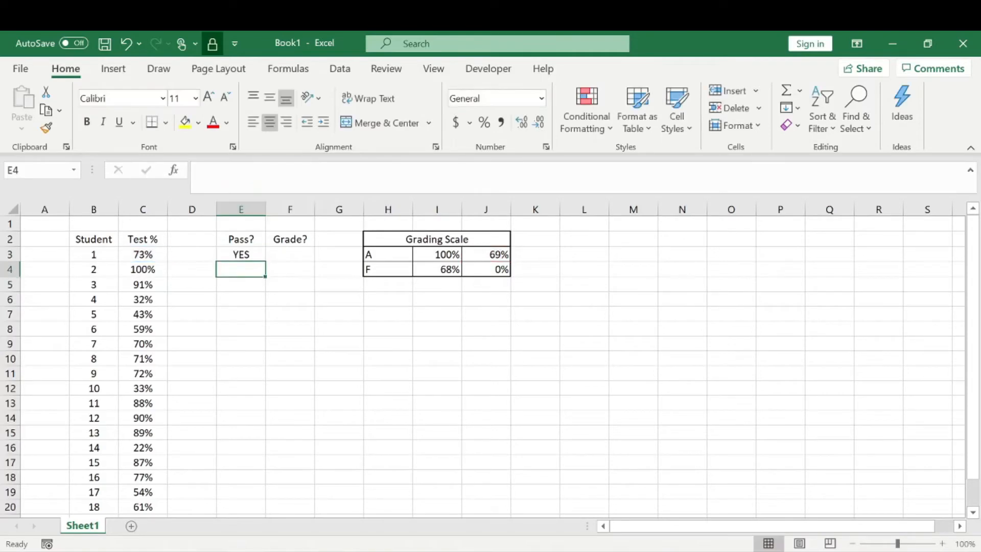
# Fill the Pass? formula from E3 down through E22 for all students
pyautogui.click(245, 254)
pyautogui.moveTo(263, 261); pyautogui.dragTo(261, 495)
pyautogui.scroll(1, 313, 412)
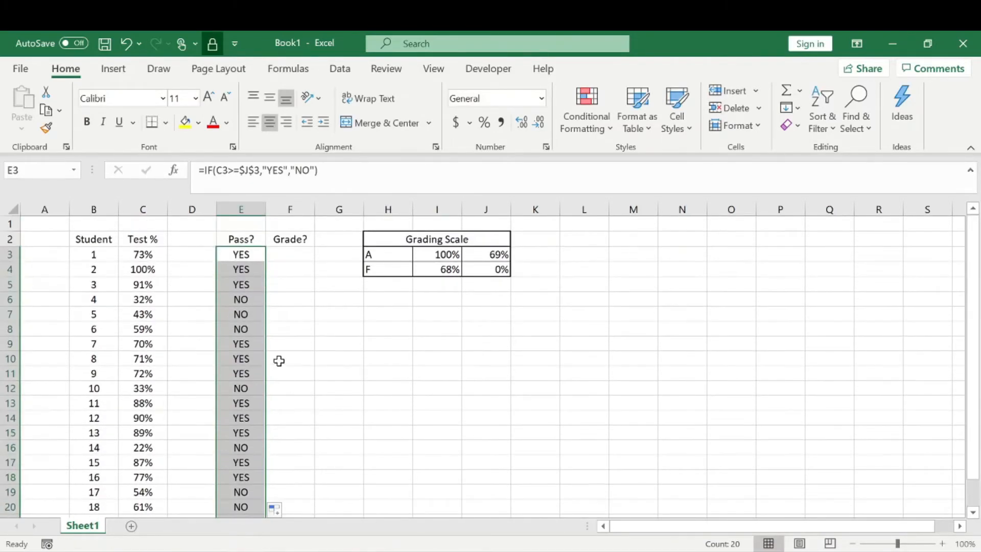
pyautogui.click(278, 360)
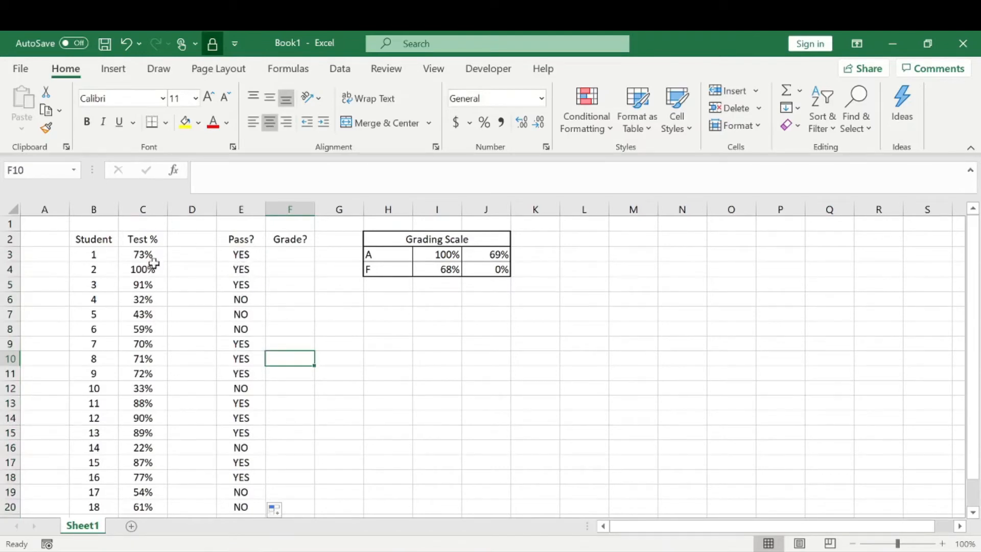
# Check the Pass? results in column E against the test percentages in column C, including the formulas in E3 and E6
pyautogui.scroll(-1, 255, 325)
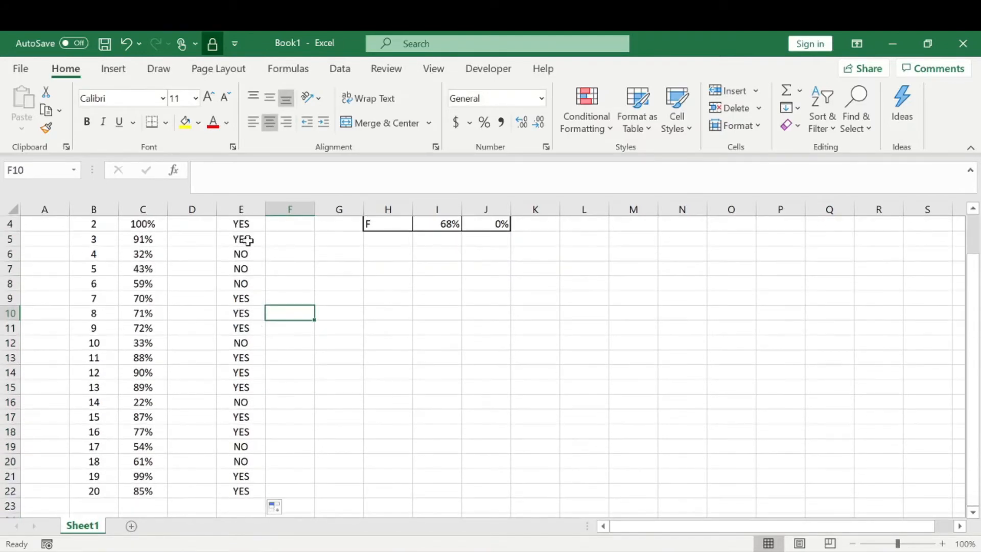
pyautogui.moveTo(149, 254); pyautogui.dragTo(148, 284)
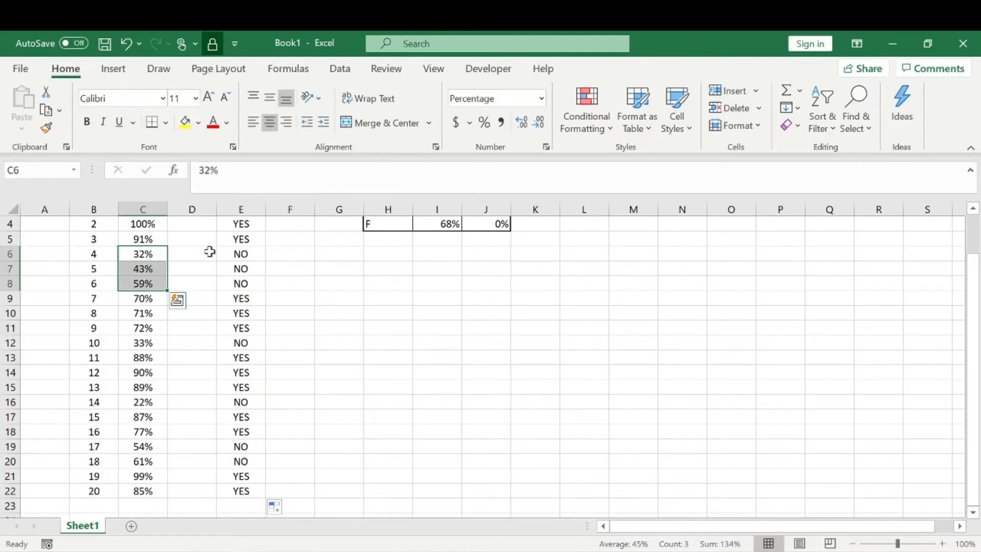
pyautogui.moveTo(149, 240); pyautogui.dragTo(201, 241)
pyautogui.click(183, 272)
pyautogui.click(225, 249)
pyautogui.click(198, 277)
pyautogui.click(227, 269)
pyautogui.click(208, 282)
pyautogui.click(233, 283)
pyautogui.click(230, 298)
pyautogui.click(236, 312)
pyautogui.click(327, 323)
pyautogui.scroll(1, 236, 300)
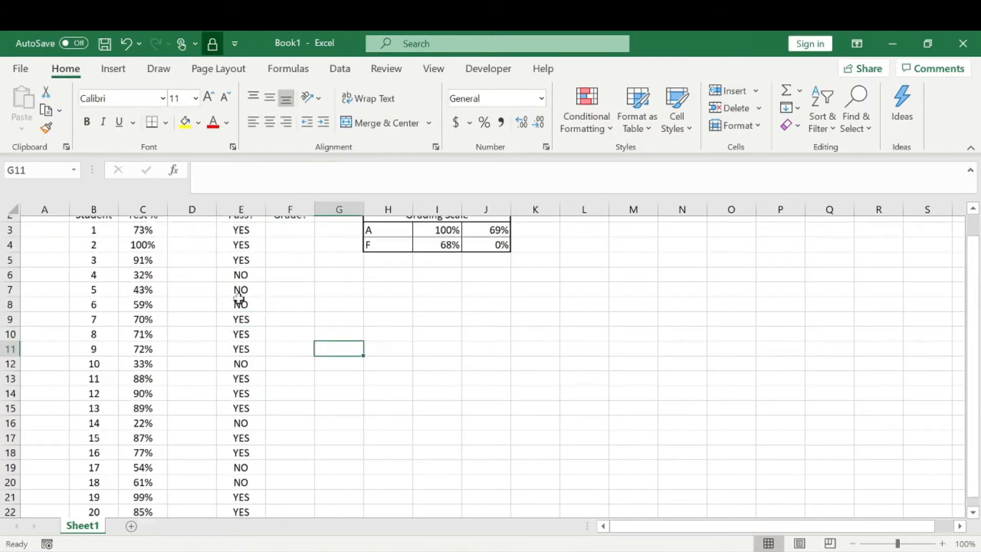
pyautogui.click(290, 256)
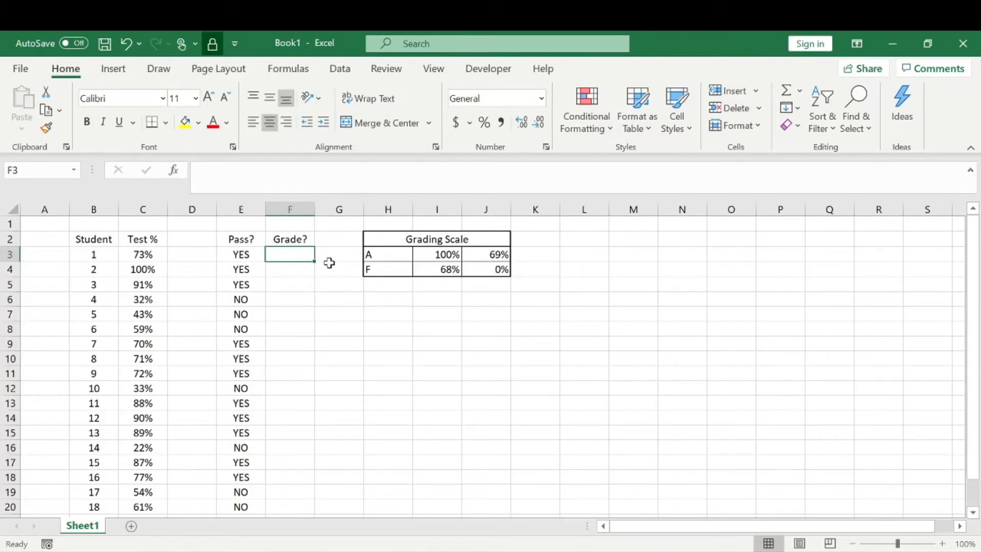
pyautogui.click(245, 256)
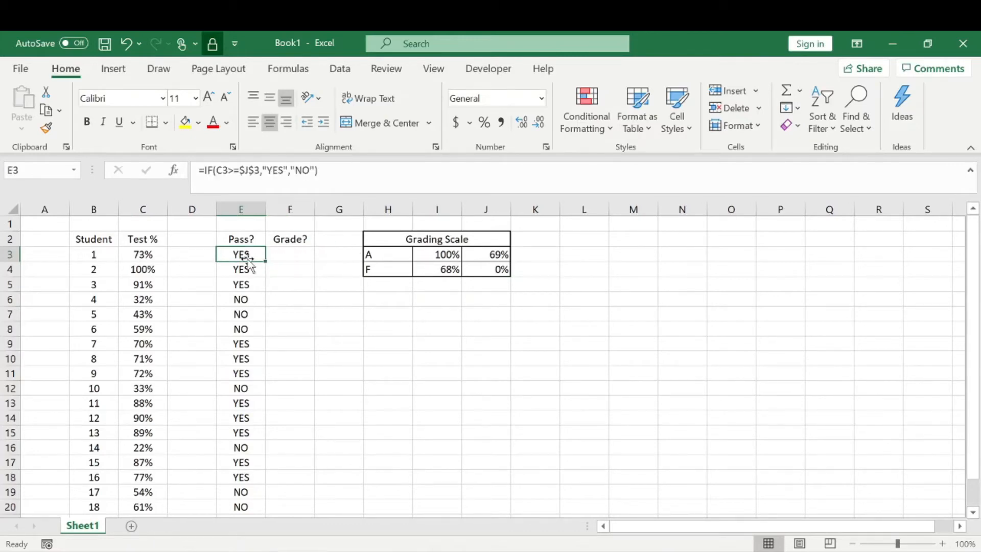
pyautogui.click(248, 301)
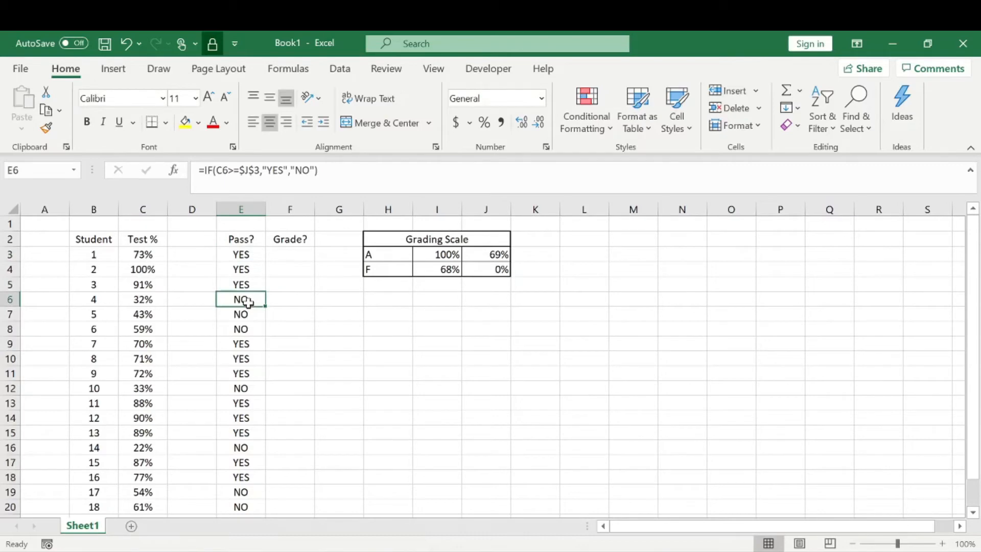
# Enter an IF formula in F3 under Grade? that returns H3 when E3="YES" and otherwise H4, making both grade references absolute
pyautogui.click(301, 255)
pyautogui.write('=IF(')
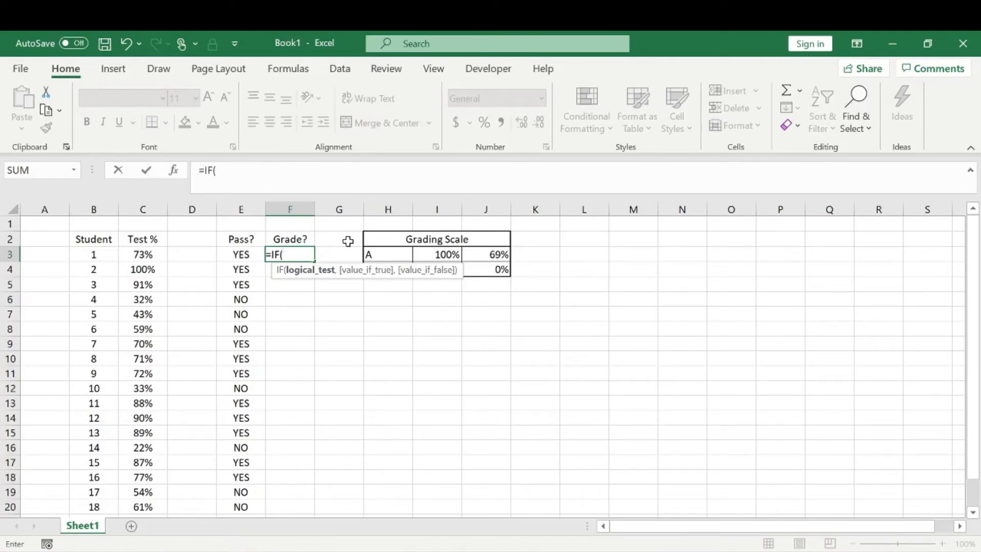
pyautogui.click(242, 255)
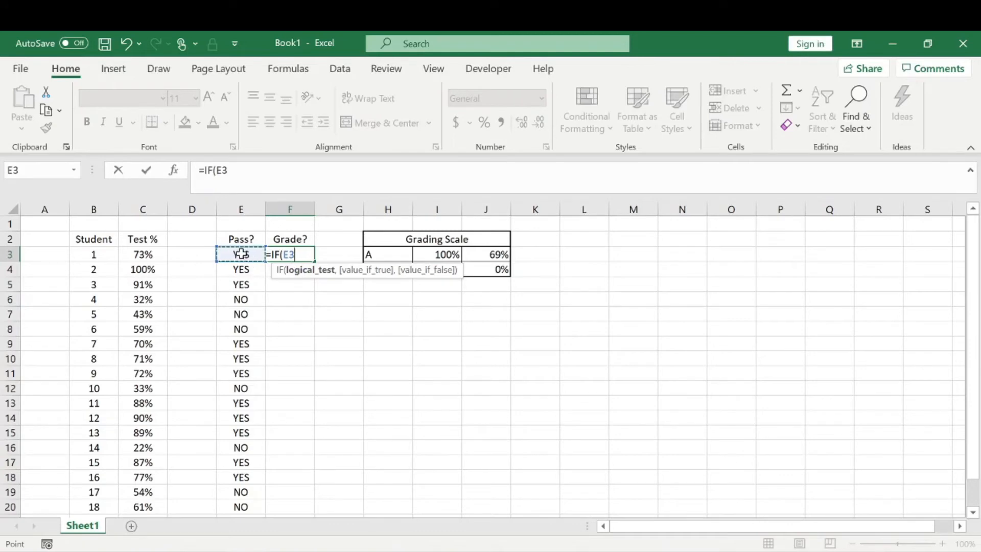
pyautogui.write('=')
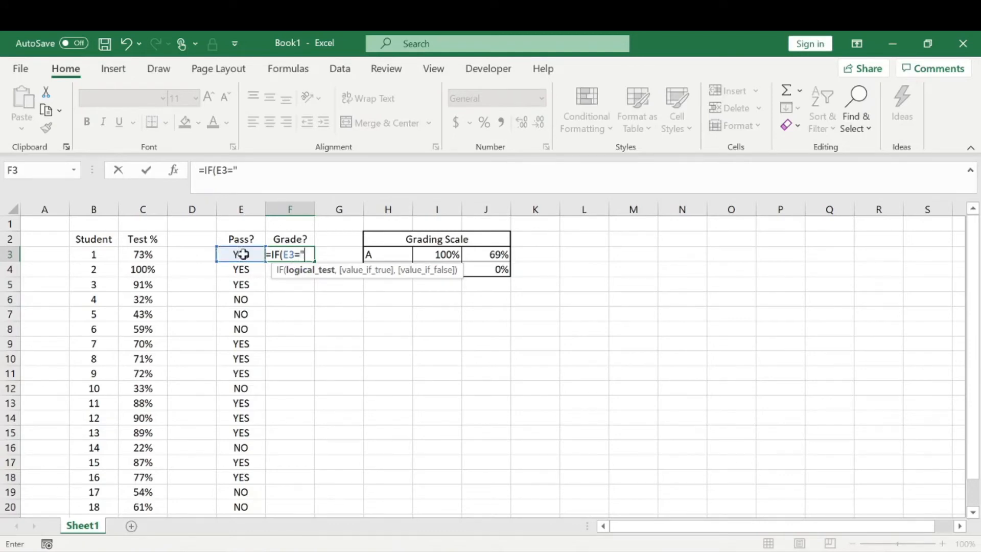
pyautogui.write('"YES')
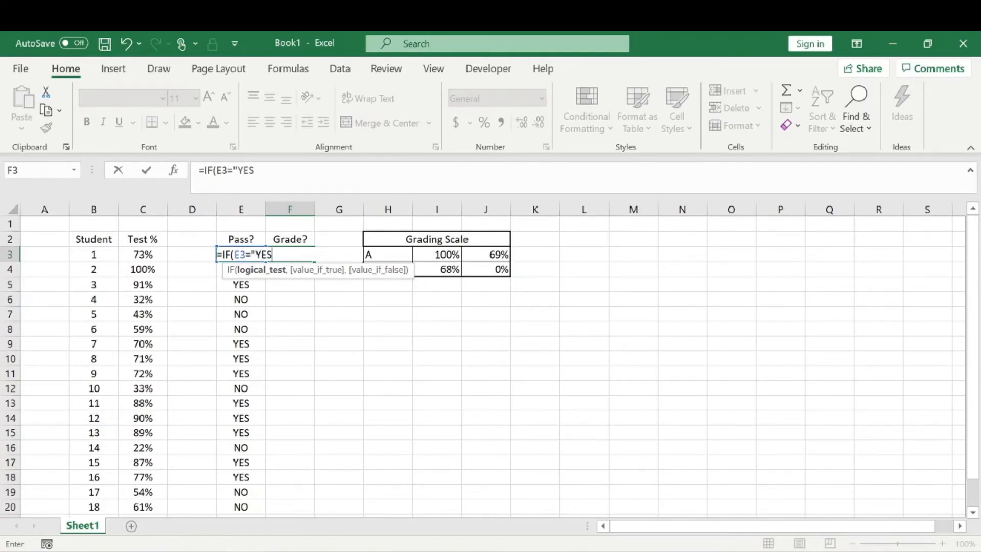
pyautogui.write('",')
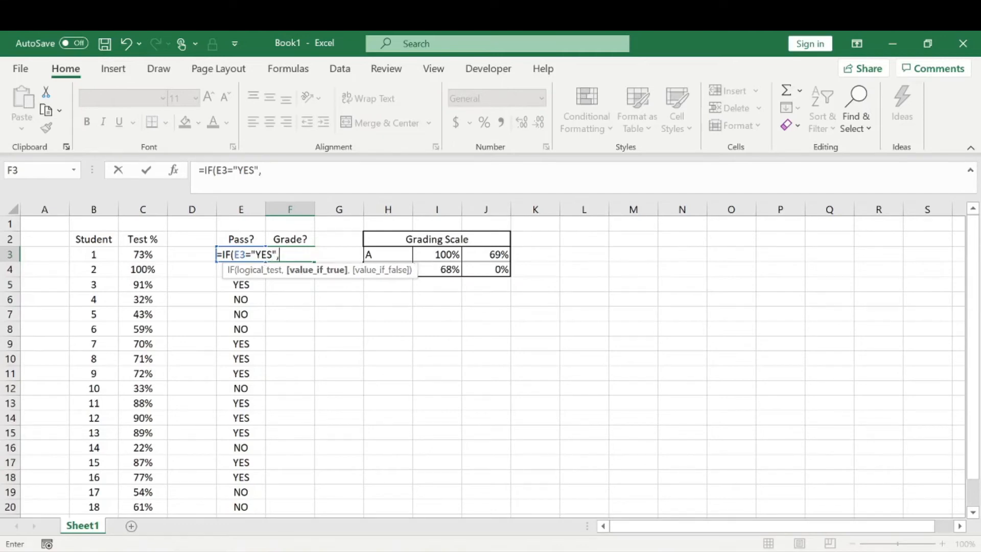
pyautogui.click(395, 252)
pyautogui.press('F2')
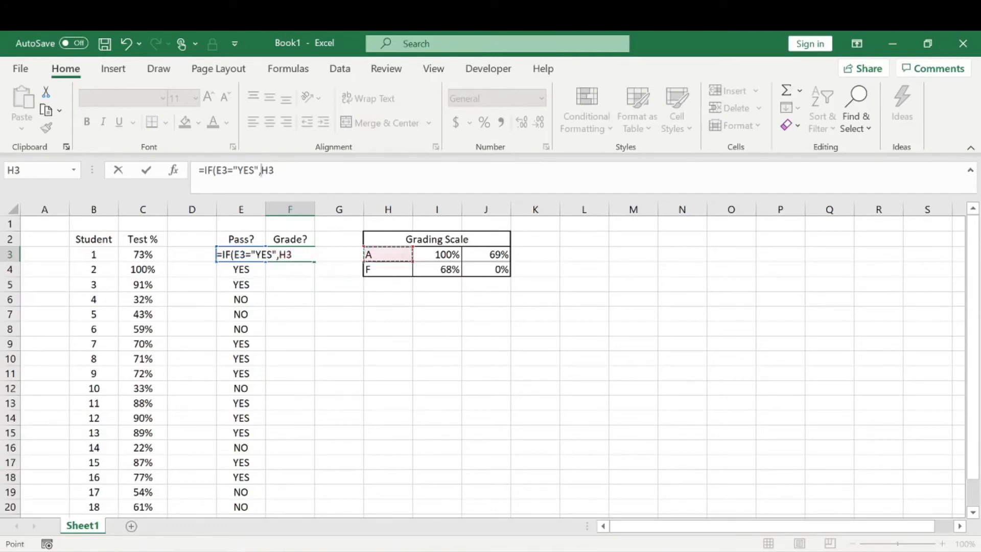
pyautogui.press('F4')
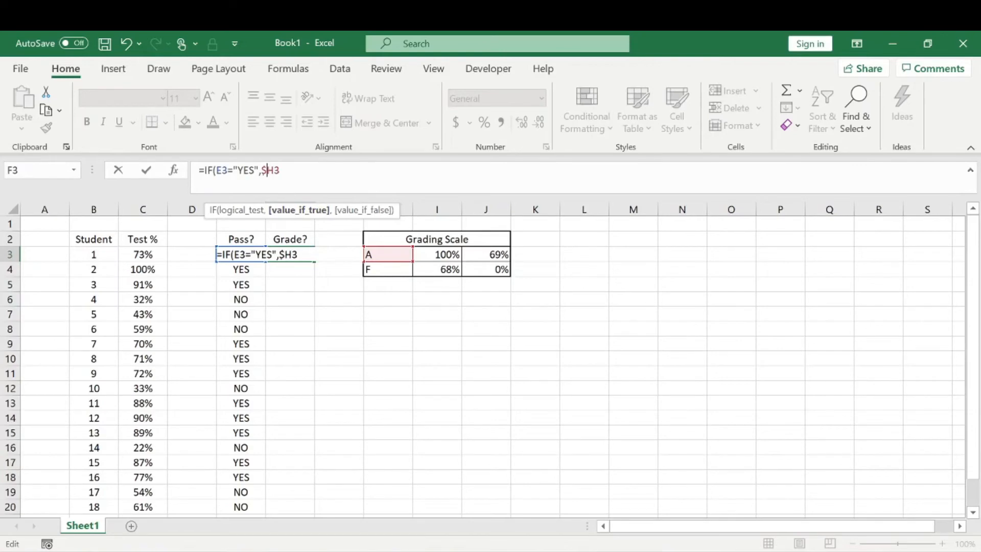
pyautogui.write(',')
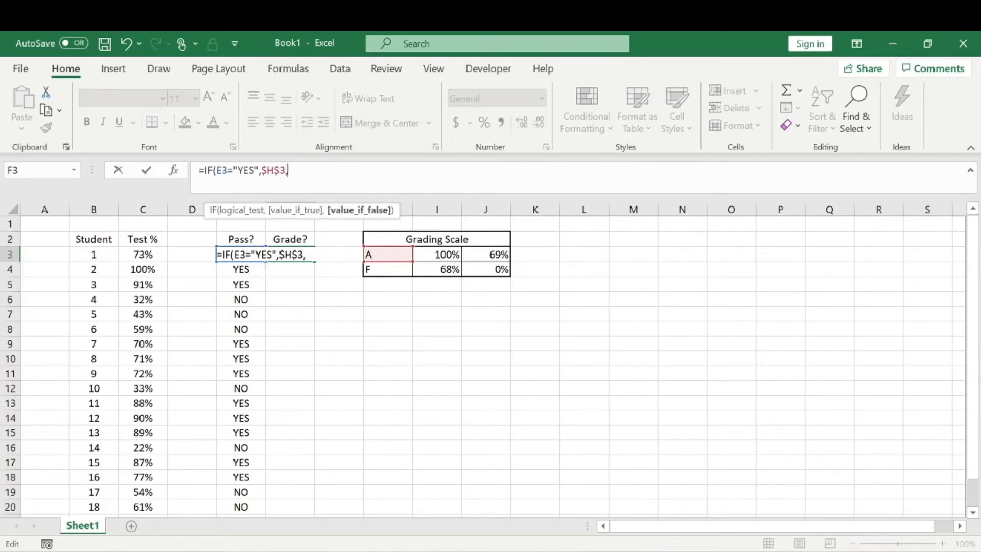
pyautogui.click(399, 266)
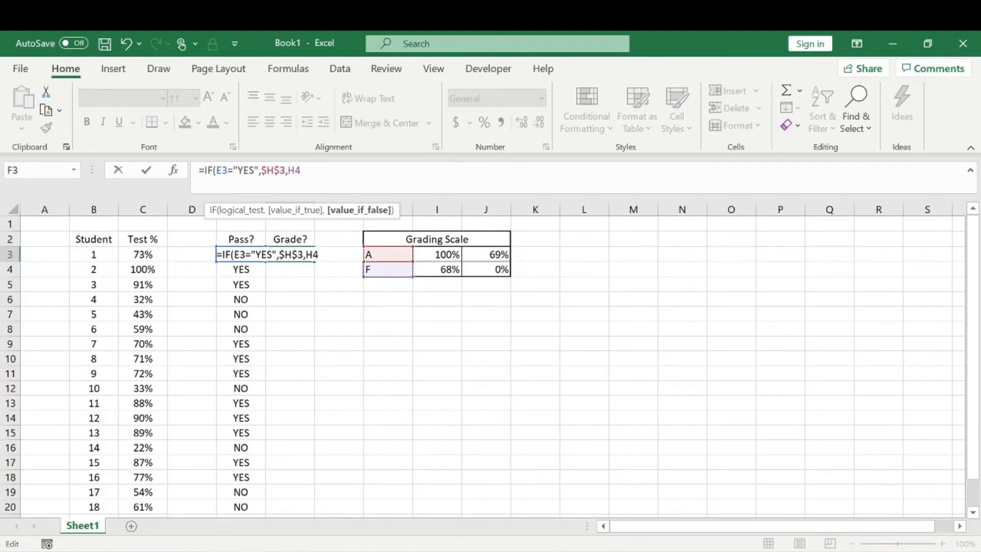
pyautogui.write('$)')
pyautogui.press('Return')
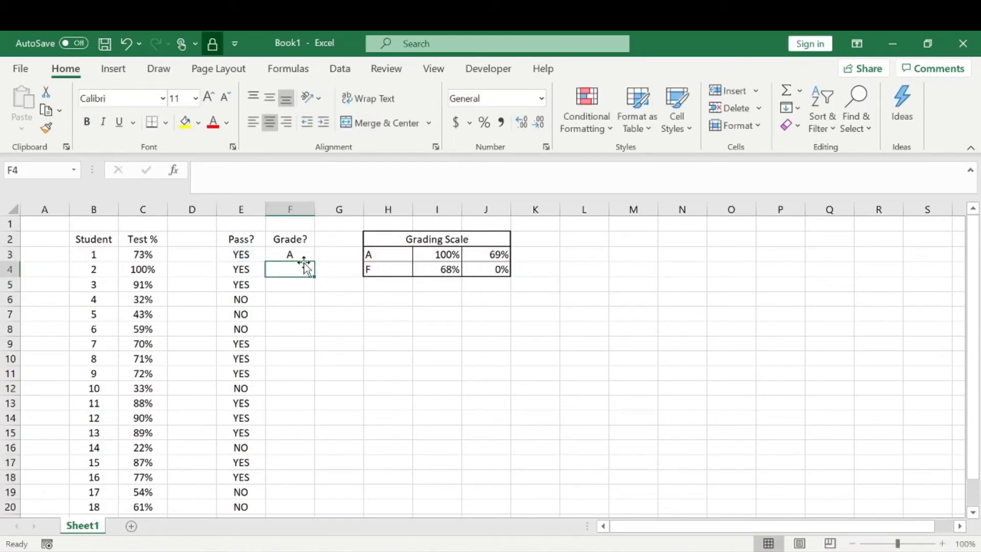
# Fill the Grade? formula from F3 down through F22 and check the grades against the Pass? column
pyautogui.click(302, 259)
pyautogui.moveTo(314, 262); pyautogui.dragTo(313, 496)
pyautogui.click(369, 446)
pyautogui.click(289, 448)
pyautogui.moveTo(288, 447); pyautogui.dragTo(289, 458)
pyautogui.moveTo(280, 415); pyautogui.dragTo(290, 431)
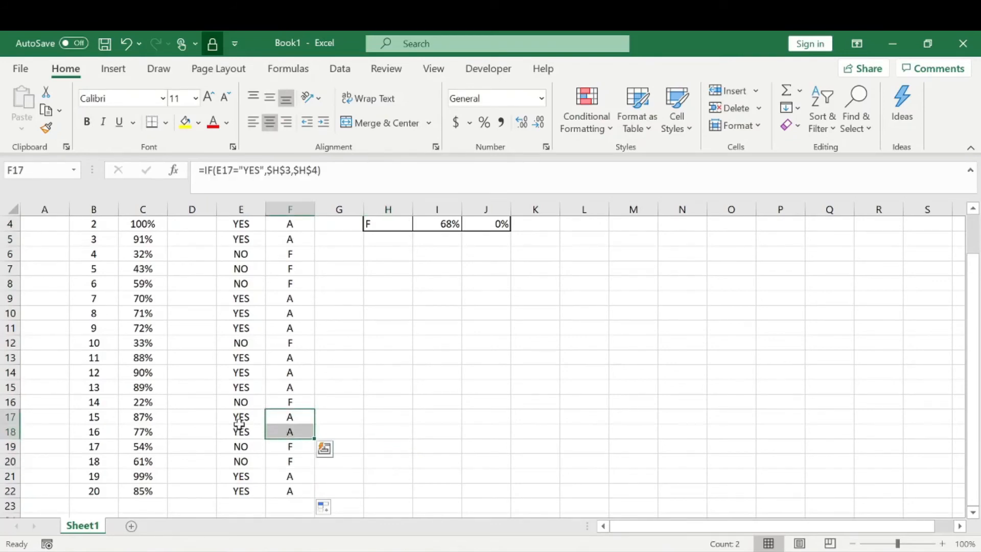
pyautogui.scroll(1, 346, 416)
pyautogui.click(371, 342)
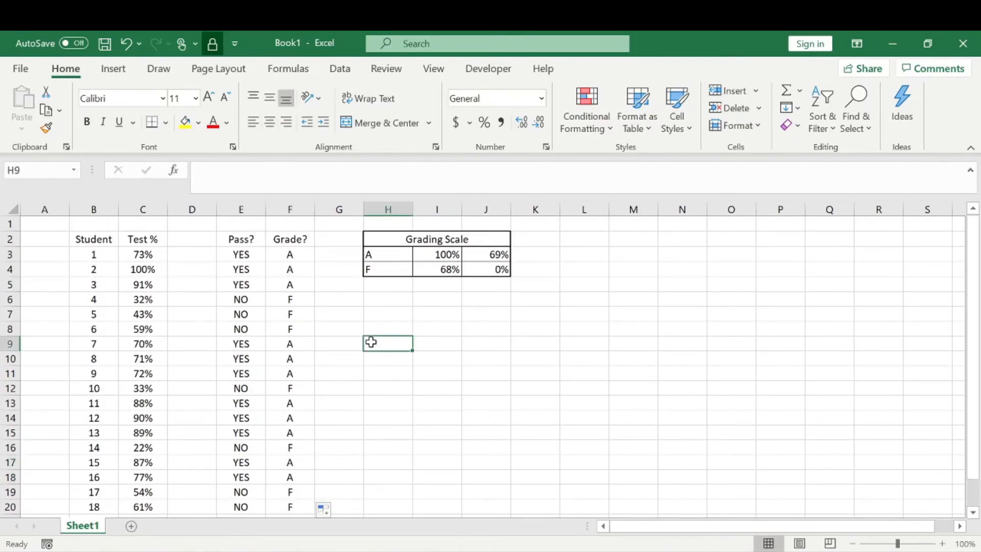
# Start a replacement IF formula in F3 that tests C3>=J3 and returns H3 if true, otherwise H4
pyautogui.click(302, 252)
pyautogui.write('=if')
pyautogui.press('Tab')
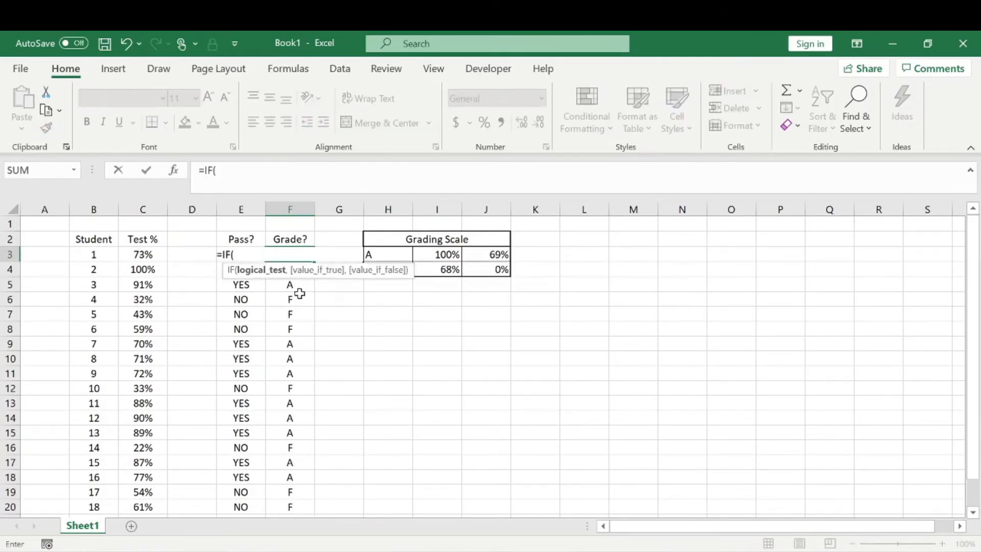
pyautogui.click(144, 255)
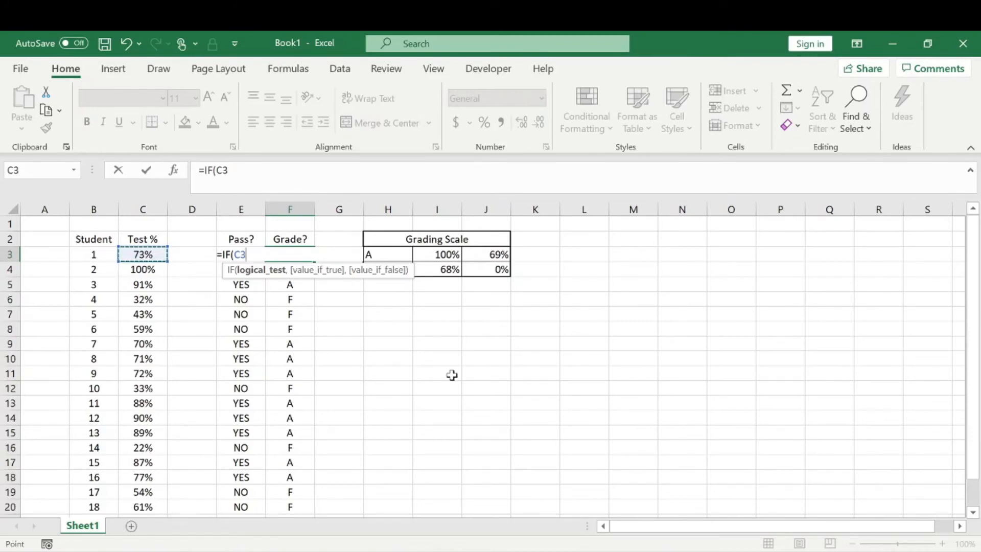
pyautogui.write('>=')
pyautogui.click(494, 255)
pyautogui.write(',')
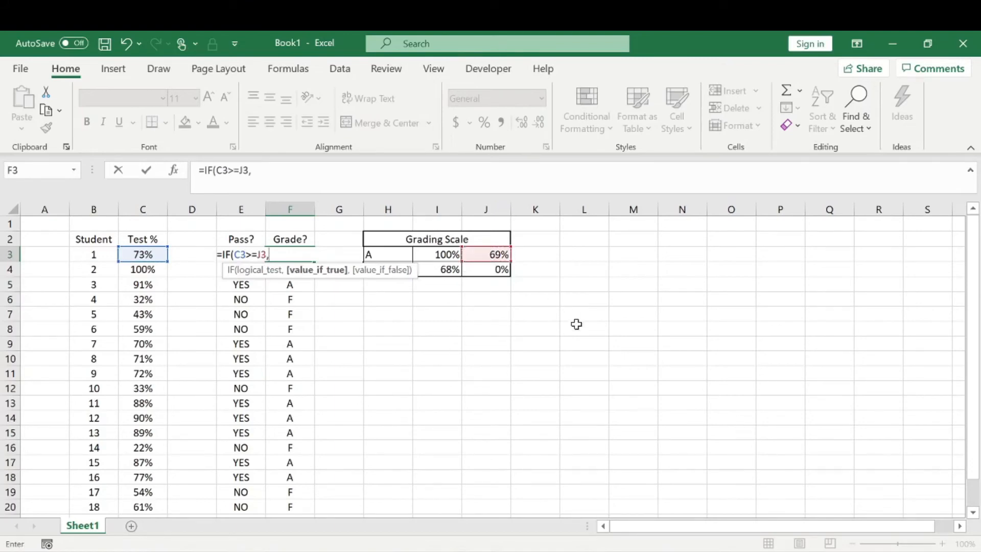
pyautogui.click(394, 252)
pyautogui.write(',')
pyautogui.click(403, 282)
pyautogui.press('Up')
# Make the J3 reference absolute and complete the F3 formula as =IF(C3>=$J$3,H3,H4)
pyautogui.click(258, 254)
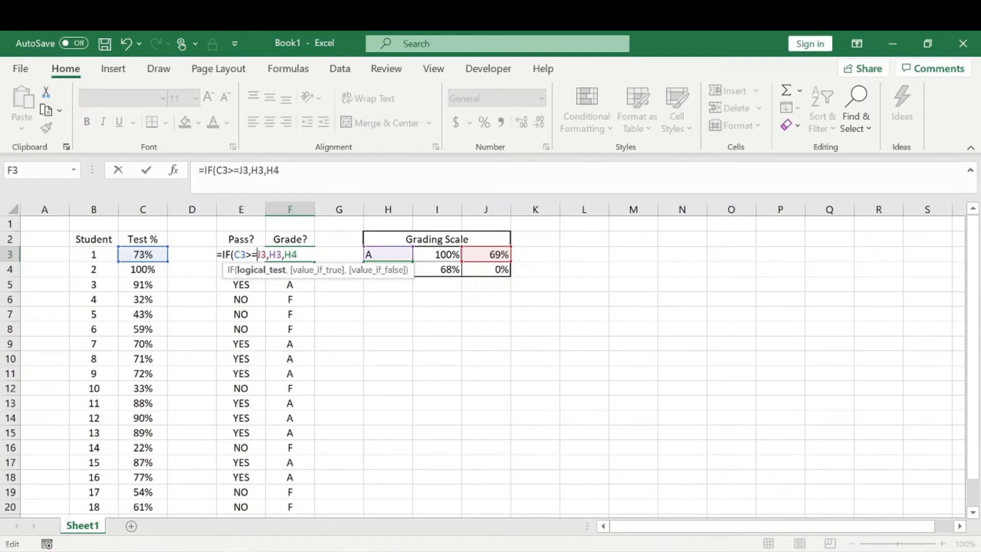
pyautogui.write('$')
pyautogui.press('Right')
pyautogui.press('Right')
pyautogui.write('$')
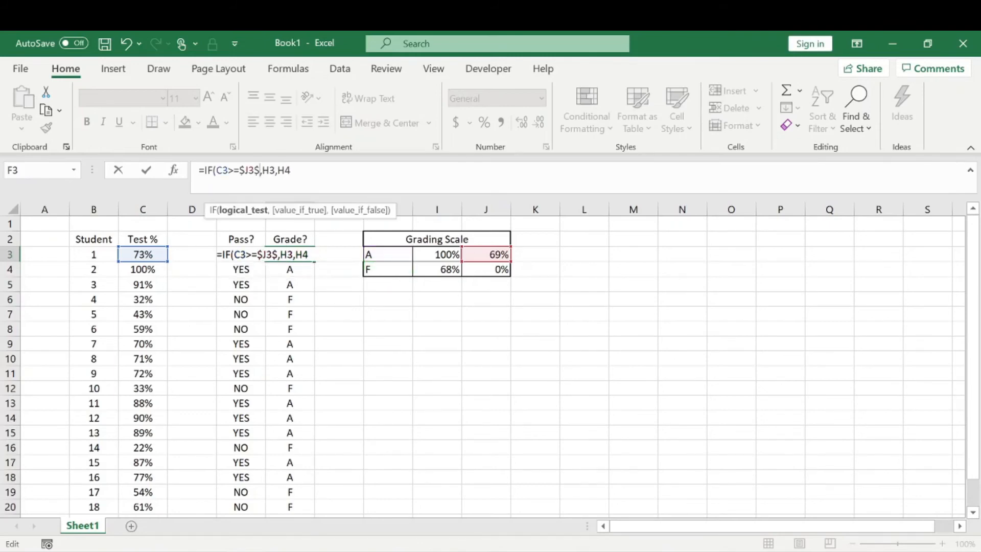
pyautogui.press('BackSpace')
pyautogui.press('Left')
pyautogui.write('$')
pyautogui.press('End')
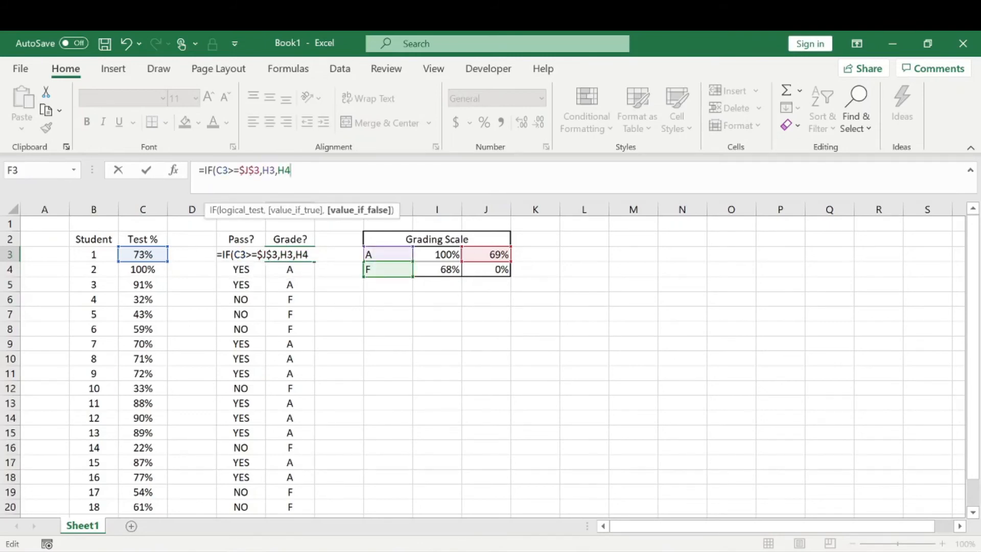
pyautogui.write(')')
pyautogui.press('Return')
# Fill the F3 formula with relative grade references down the Grade? column and inspect the copy in F4
pyautogui.click(288, 254)
pyautogui.doubleClick(315, 262)
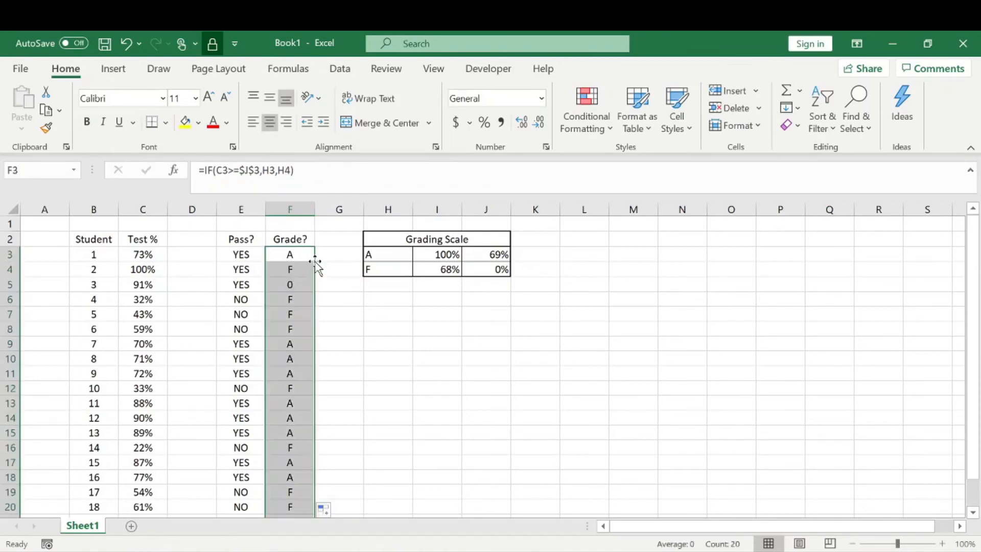
pyautogui.click(409, 334)
pyautogui.click(305, 270)
# Make both grade references absolute in F3 so the formula reads =IF(C3>=$J$3,$H$3,$H$4)
pyautogui.click(300, 254)
pyautogui.click(295, 171)
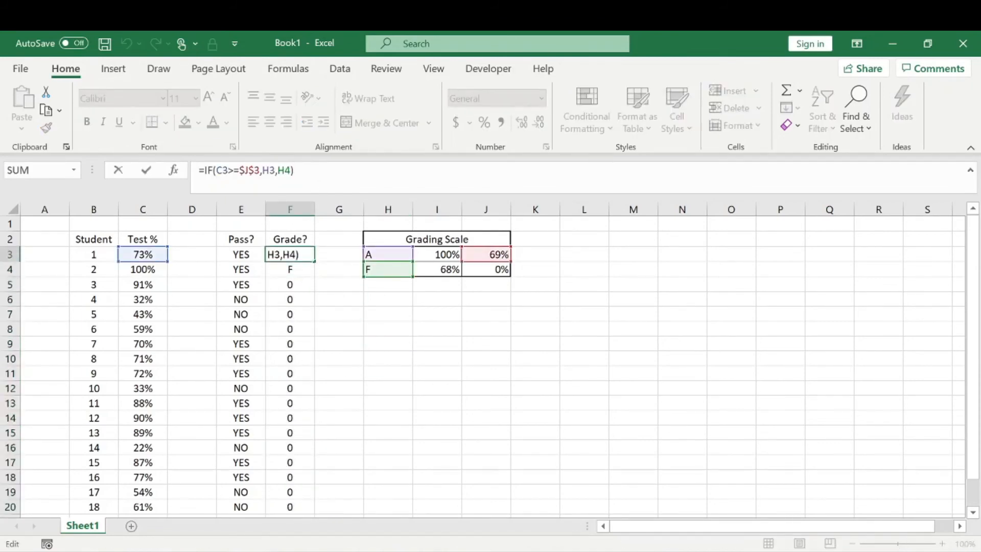
pyautogui.click(360, 282)
pyautogui.click(281, 179)
pyautogui.click(300, 254)
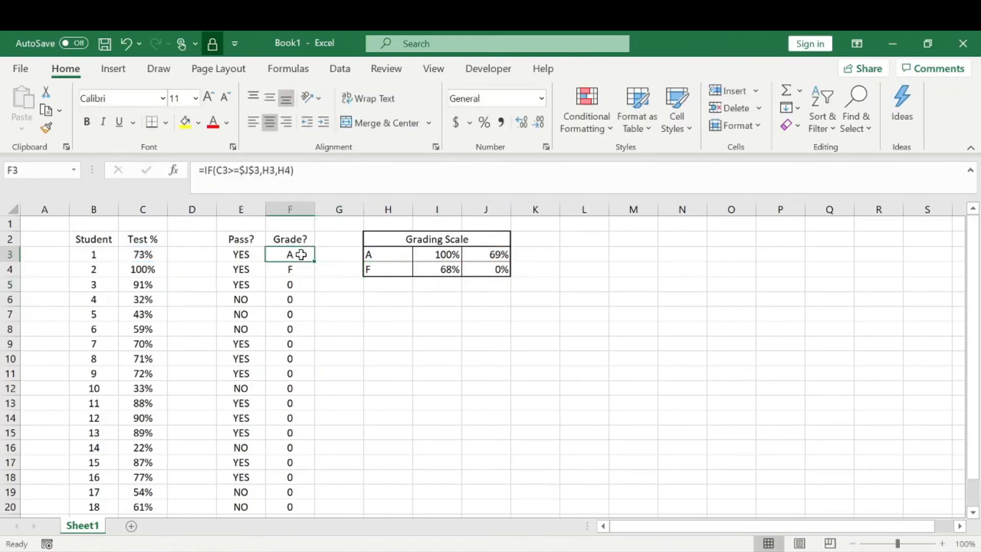
pyautogui.click(336, 190)
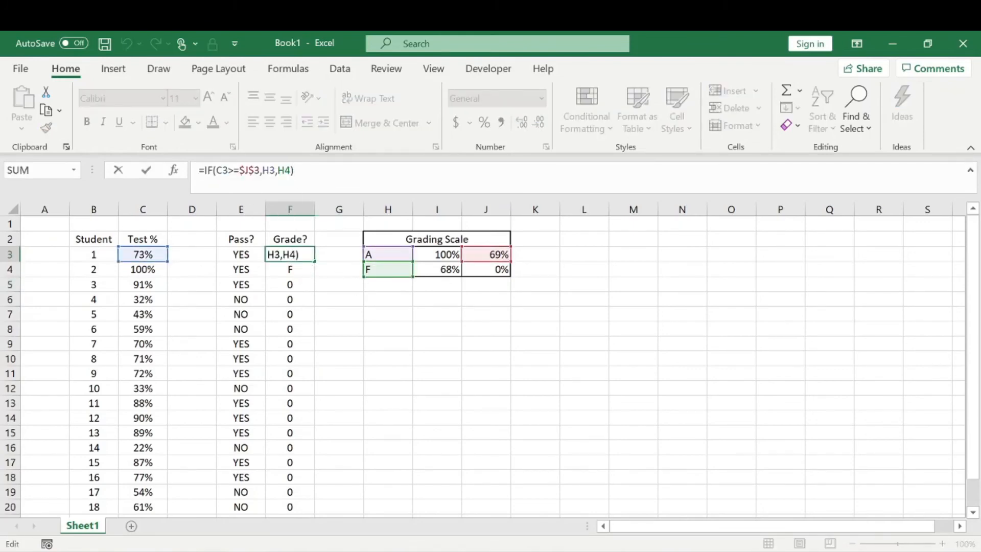
pyautogui.click(269, 170)
pyautogui.write('$J')
pyautogui.write('$H$')
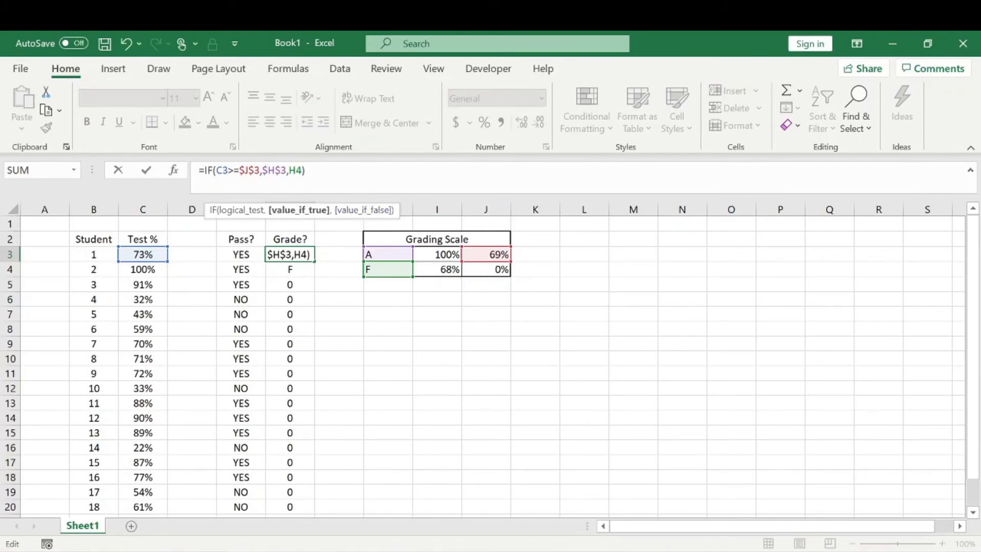
pyautogui.click(289, 170)
pyautogui.write('$J$')
pyautogui.press('Return')
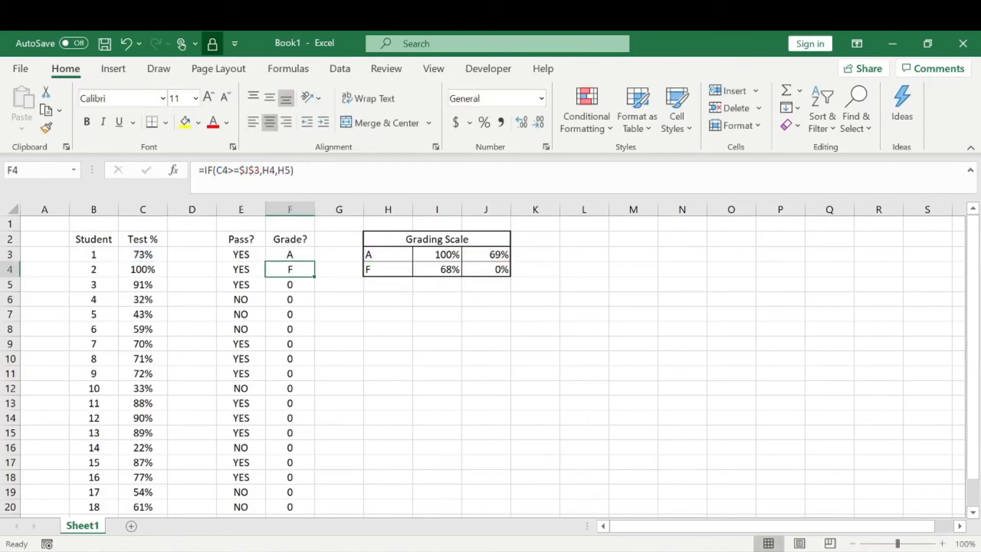
# Fill the corrected Grade? formula from F3 down through F22 and check the grades at the end of the list
pyautogui.click(289, 255)
pyautogui.doubleClick(314, 262)
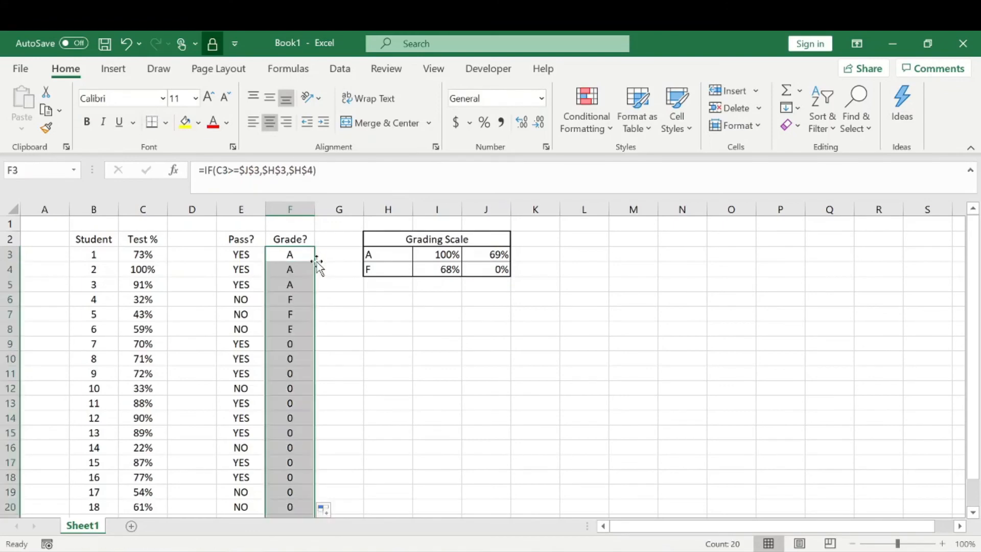
pyautogui.click(384, 327)
pyautogui.scroll(-1, 328, 353)
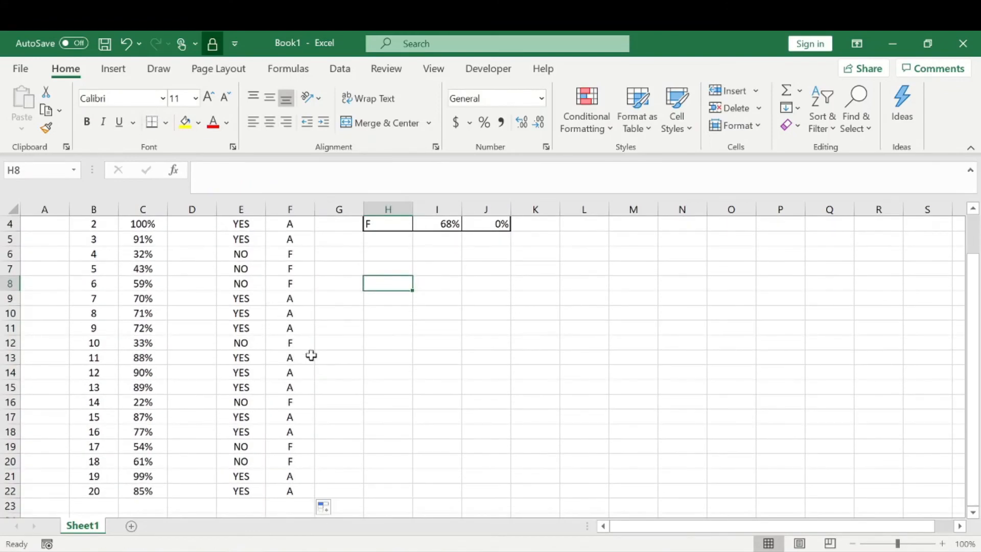
pyautogui.moveTo(256, 446); pyautogui.dragTo(295, 493)
pyautogui.click(419, 434)
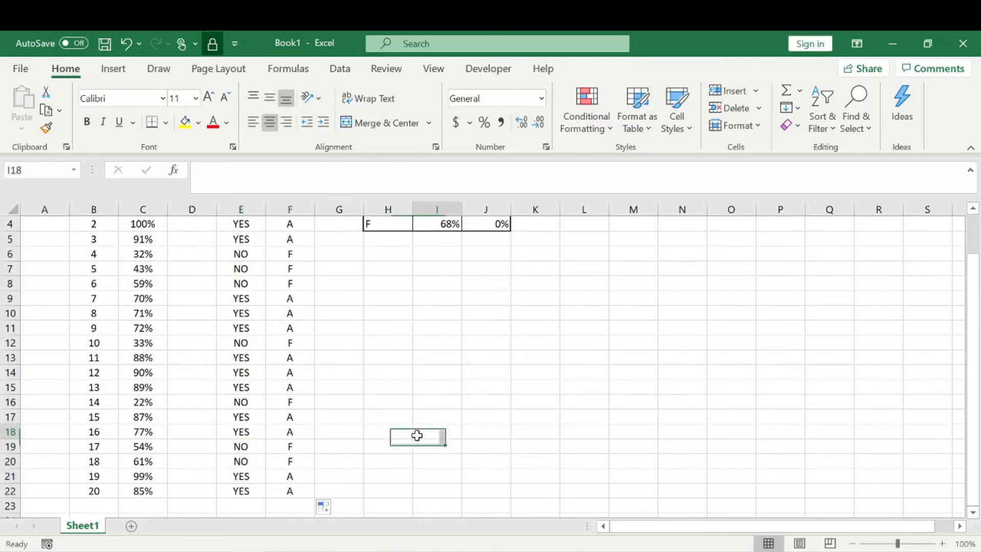
pyautogui.scroll(1, 327, 400)
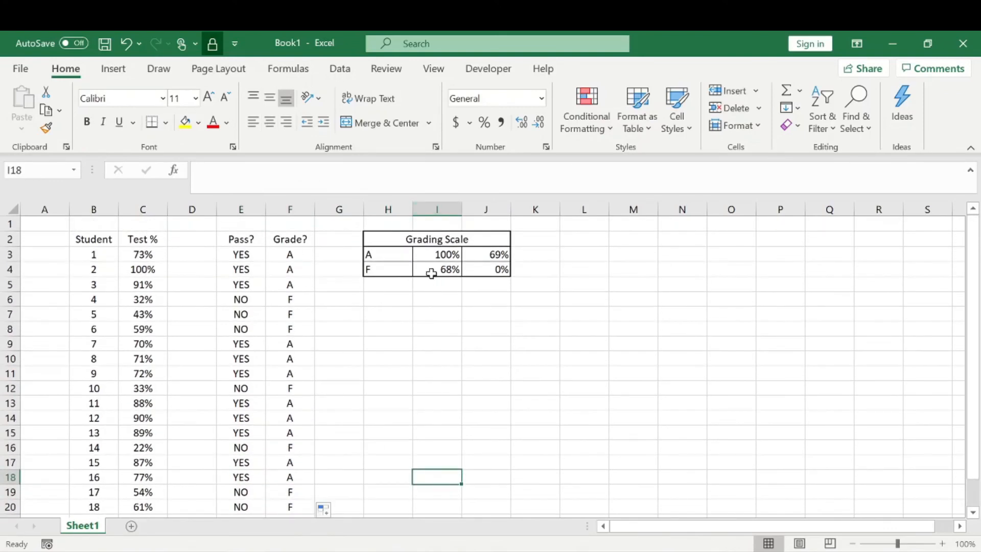
# Review the grading scale table and the cell references used by the IF formula in F3
pyautogui.click(400, 256)
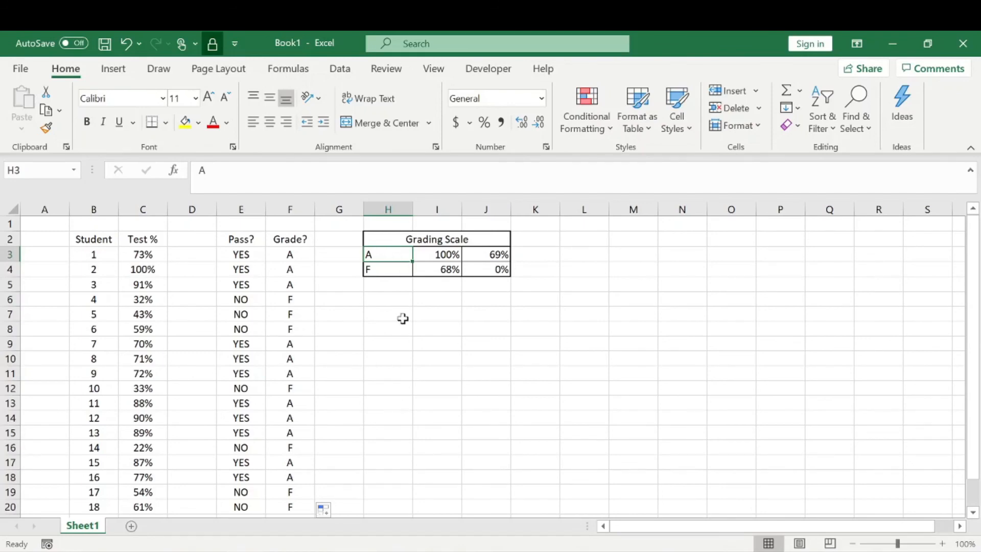
pyautogui.moveTo(401, 314); pyautogui.dragTo(401, 439)
pyautogui.click(516, 360)
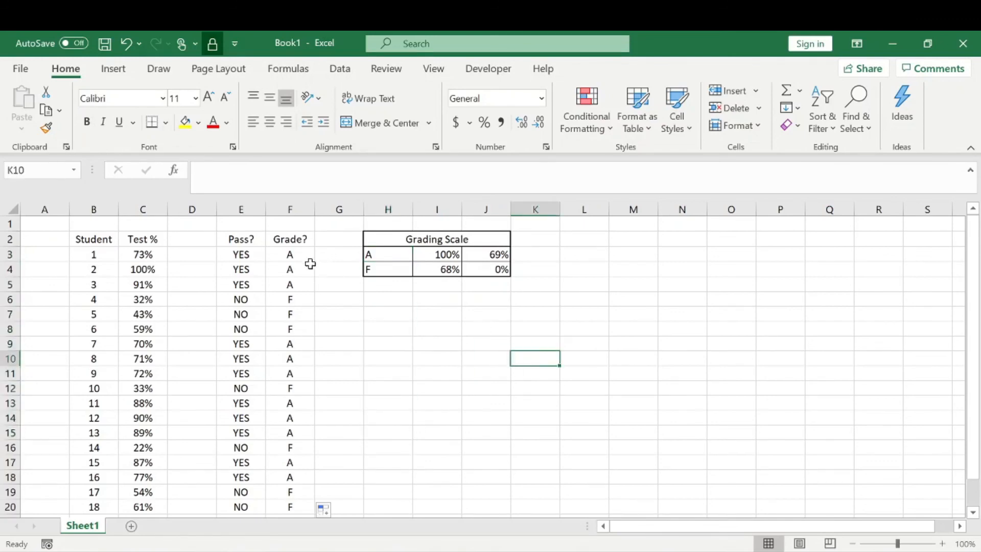
pyautogui.click(294, 252)
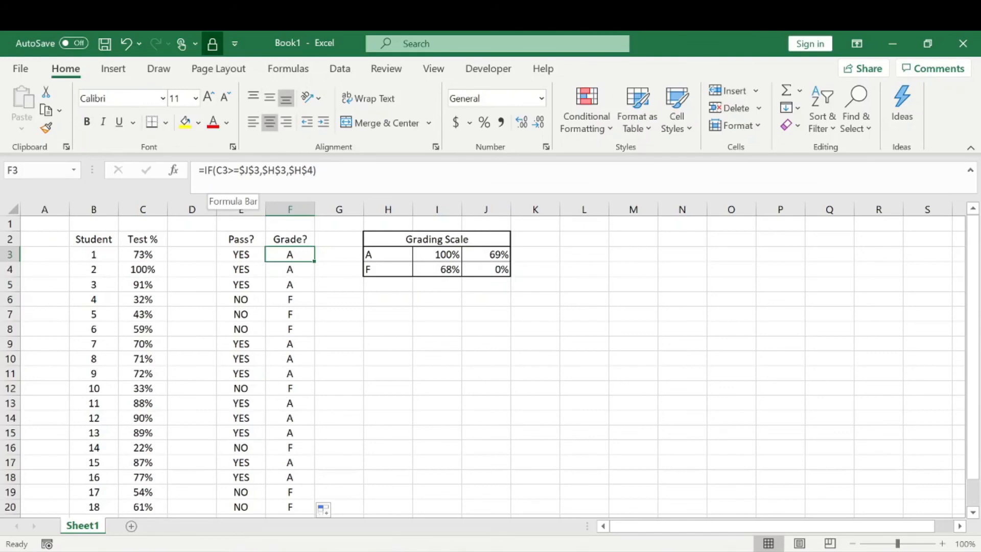
pyautogui.click(212, 171)
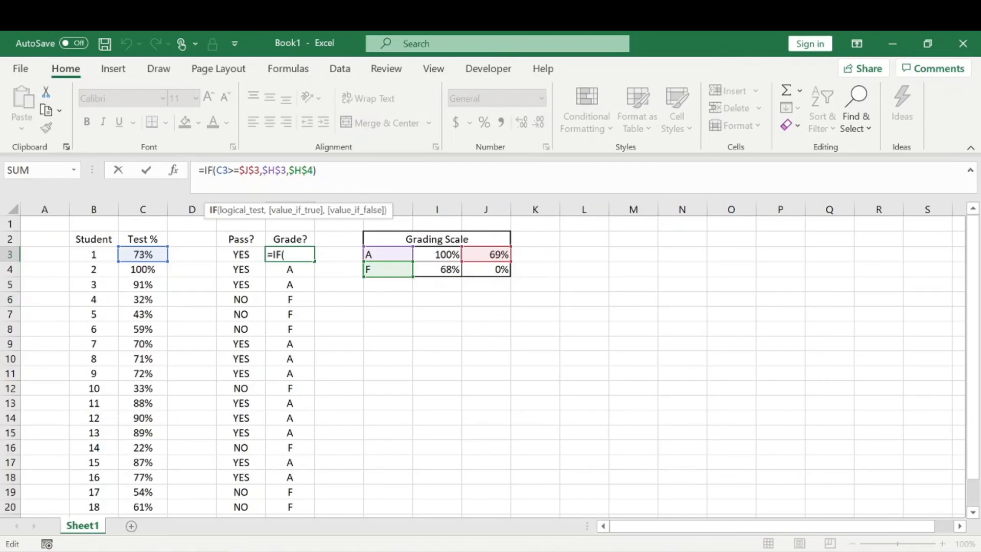
pyautogui.click(336, 298)
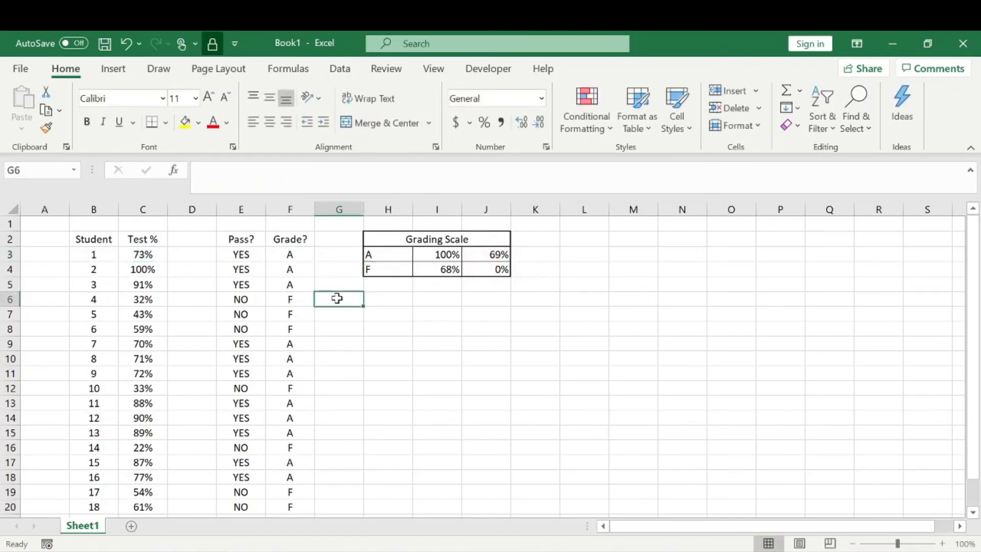